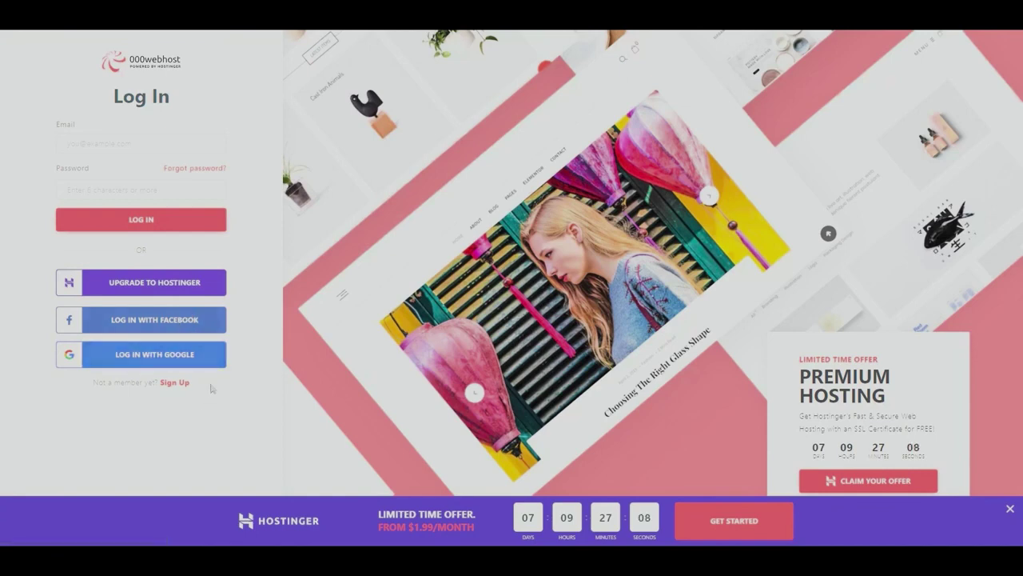
{"action": "left_click", "coordinate": [173, 362]}
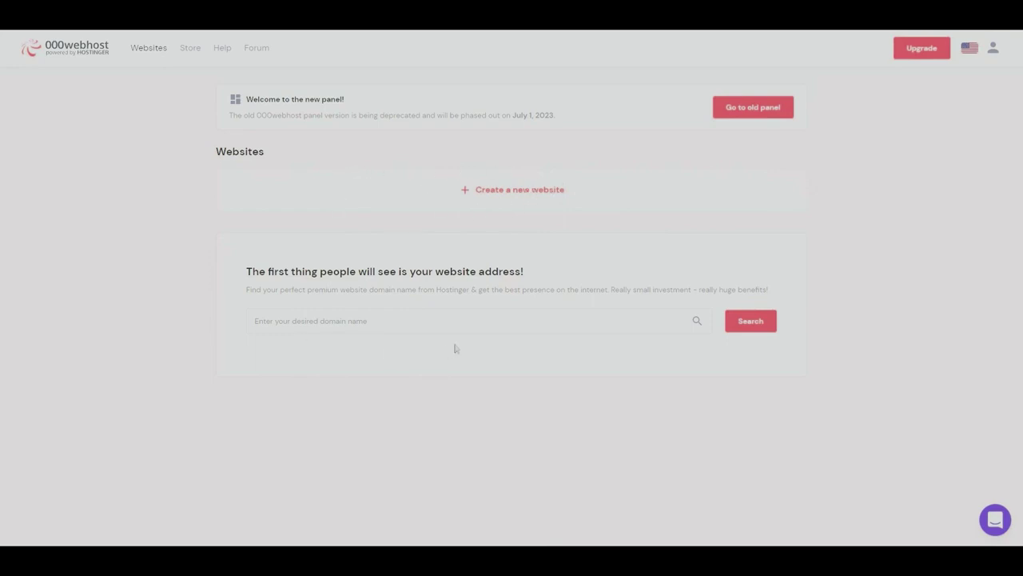
Start a new website flagged as a WordPress application and enter a strong site password
{"action": "left_click", "coordinate": [518, 192]}
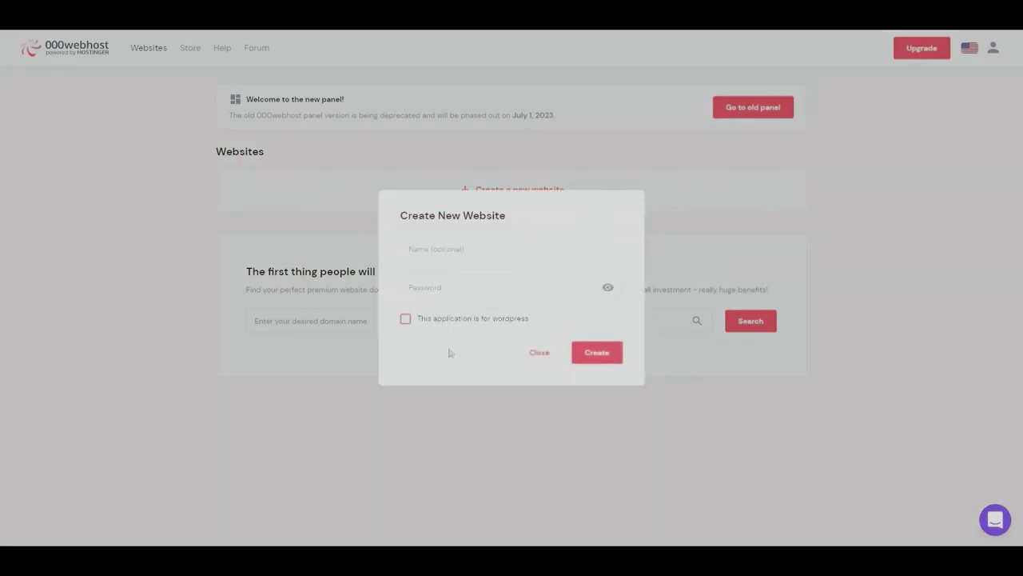
{"action": "left_click", "coordinate": [404, 319]}
{"action": "left_click", "coordinate": [456, 286]}
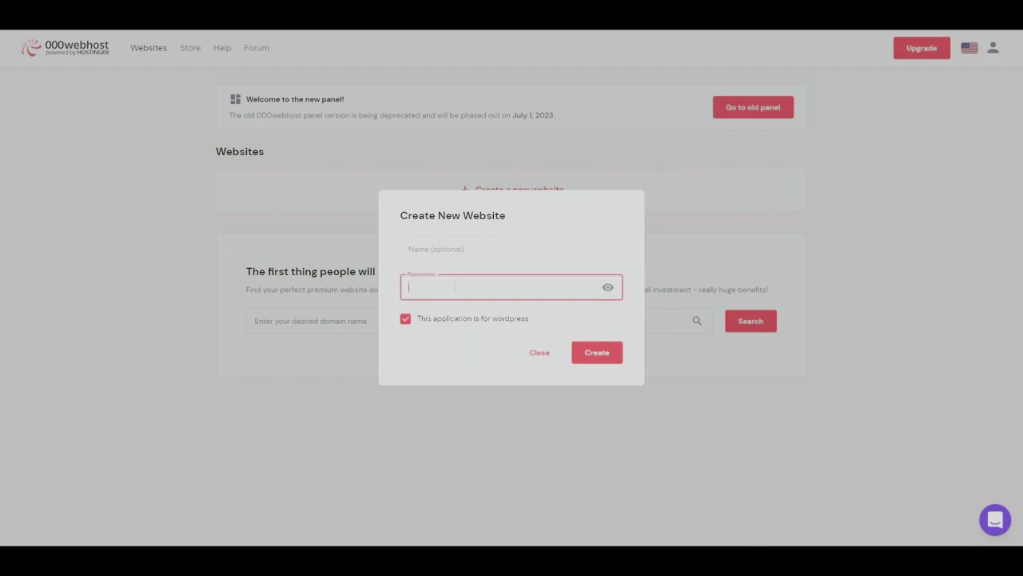
{"action": "type", "text": "•••••••••••"}
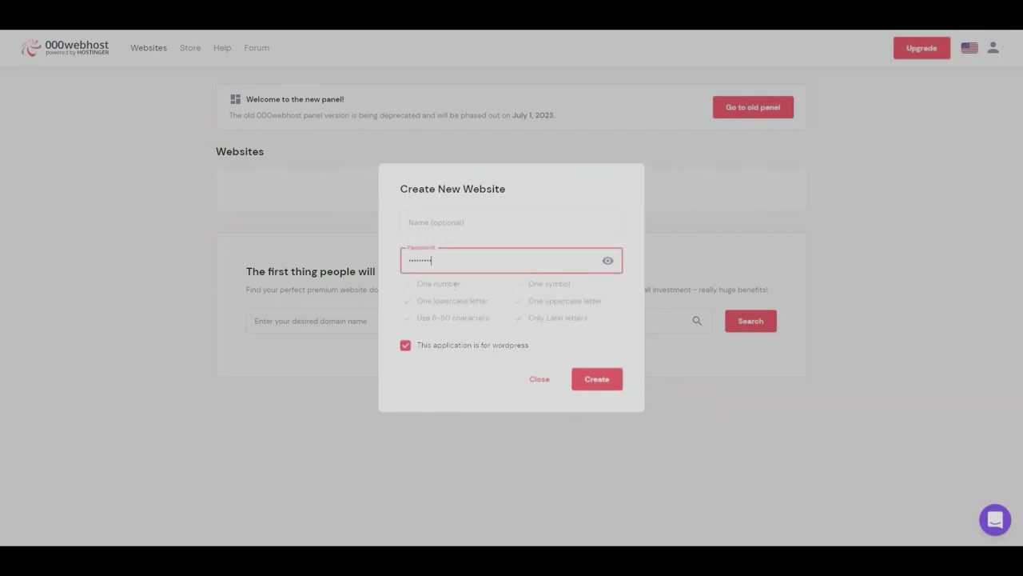
{"action": "type", "text": "•"}
Create the site and enter a rule-meeting WordPress admin password
{"action": "left_click", "coordinate": [603, 384]}
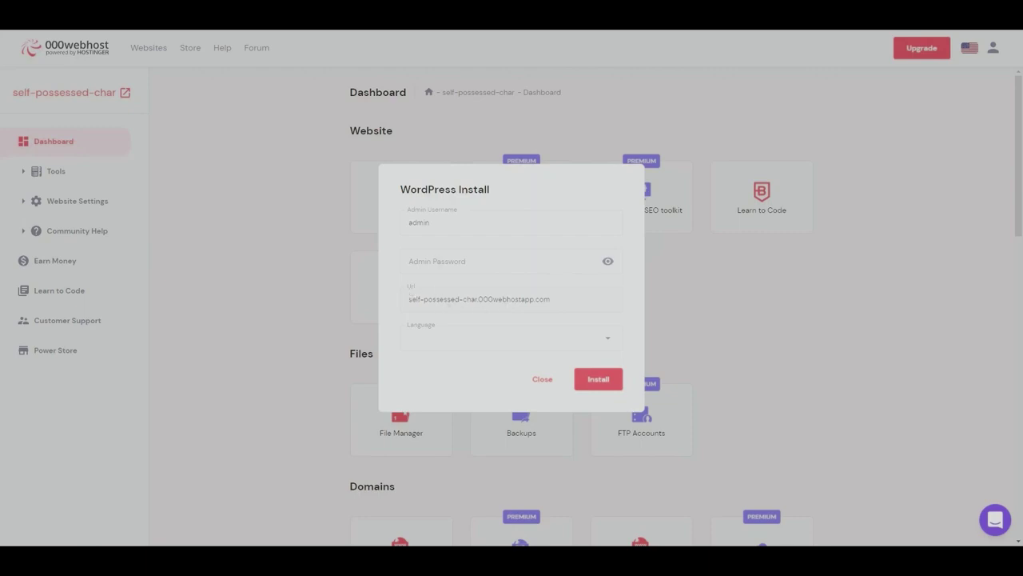
{"action": "left_click", "coordinate": [438, 262]}
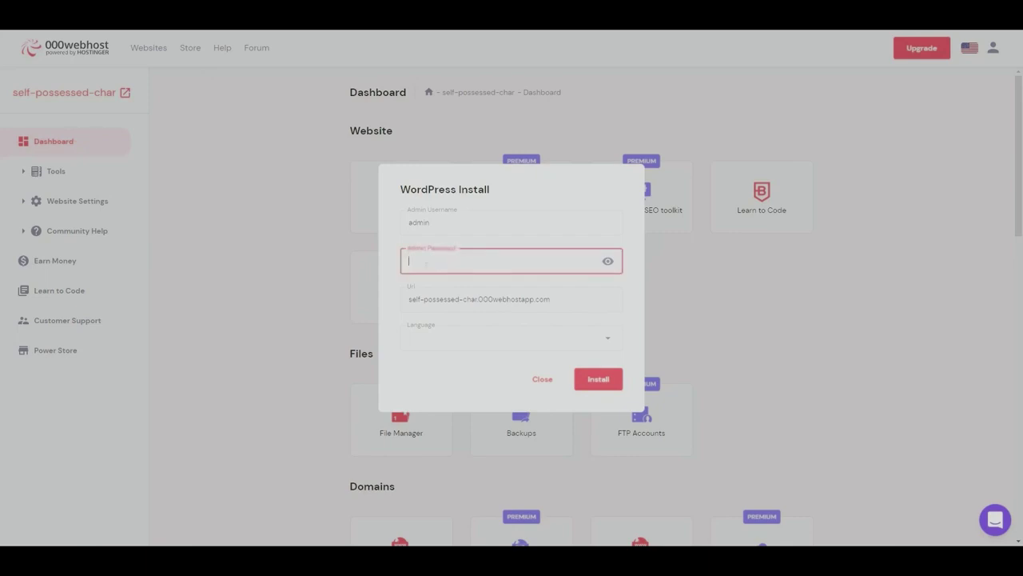
{"action": "type", "text": "Passwd"}
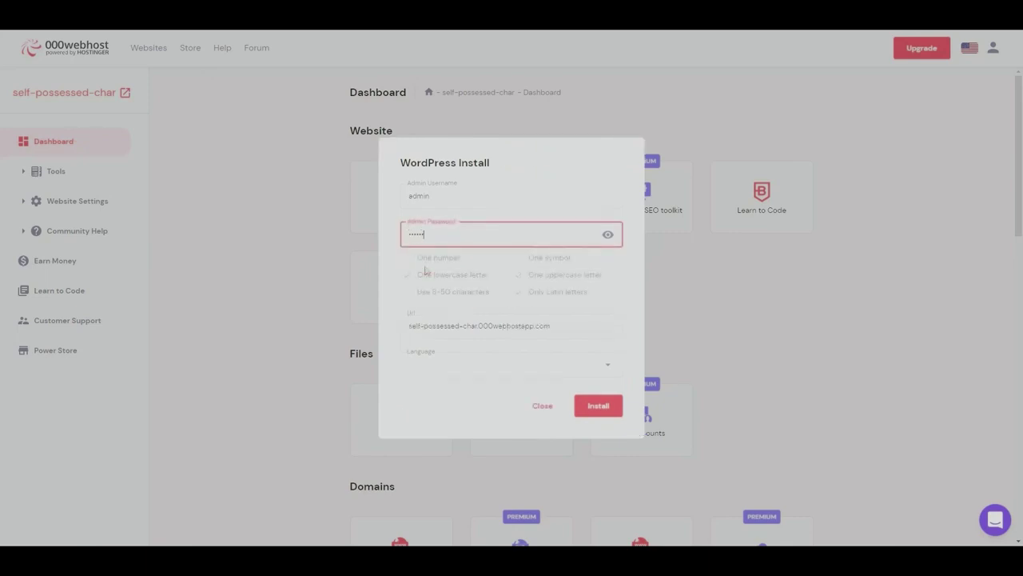
{"action": "type", "text": "*******"}
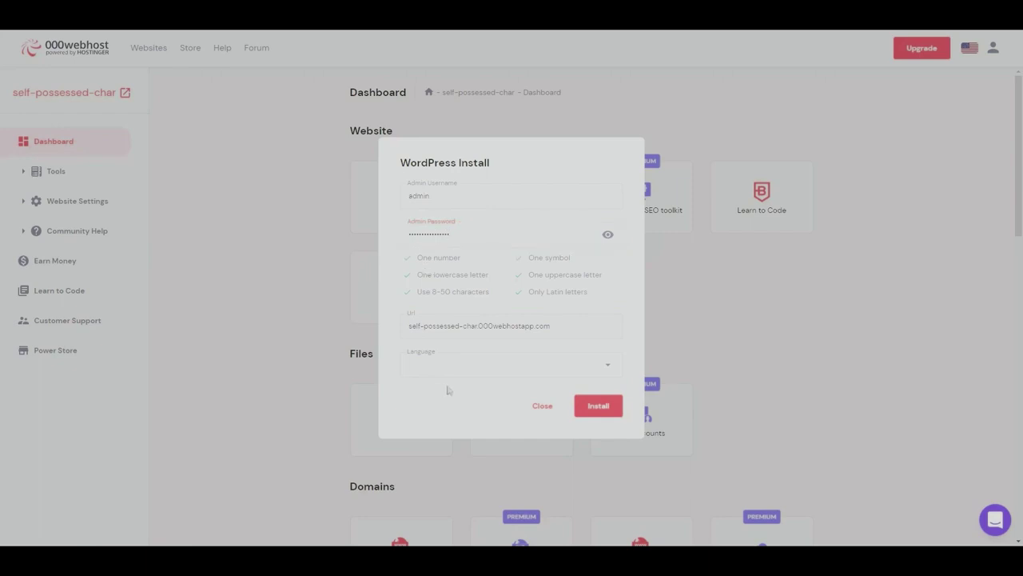
Set the WordPress installation language to English
{"action": "left_click", "coordinate": [555, 367]}
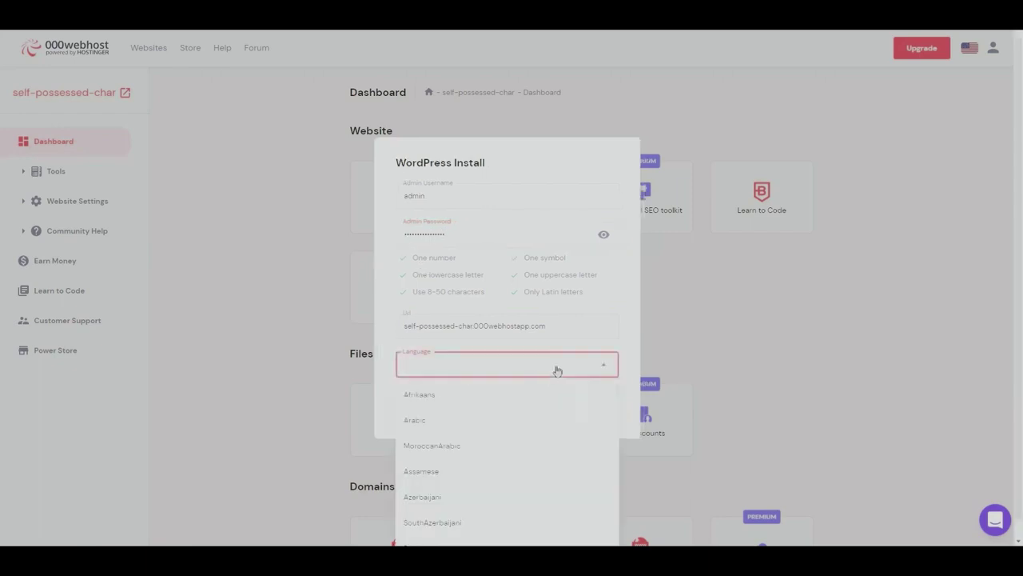
{"action": "type", "text": "engl"}
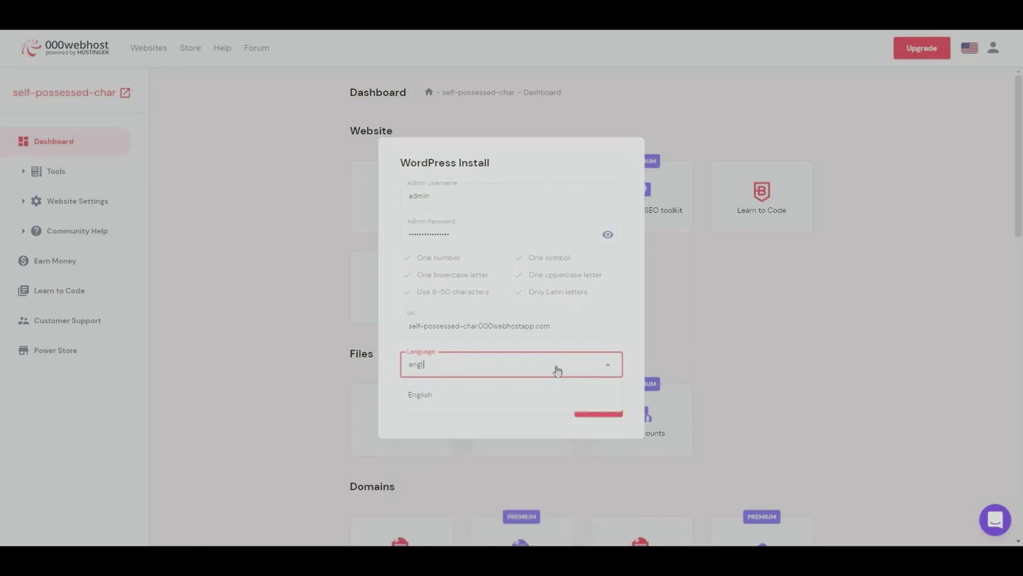
{"action": "left_click", "coordinate": [431, 397]}
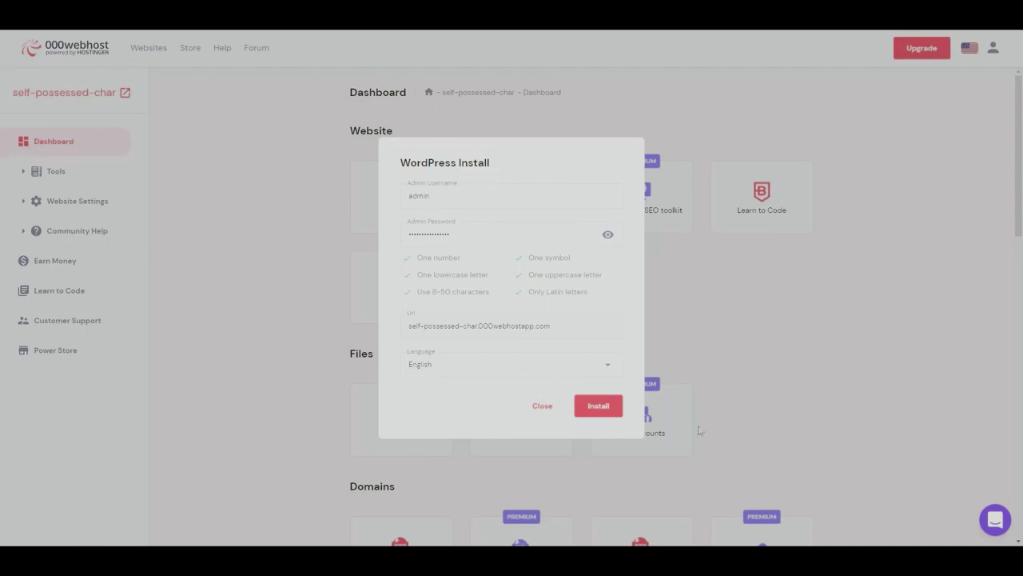
Install WordPress, then review the dashboard's Website, Files, Domains, Advanced and Other tools
{"action": "left_click", "coordinate": [601, 409]}
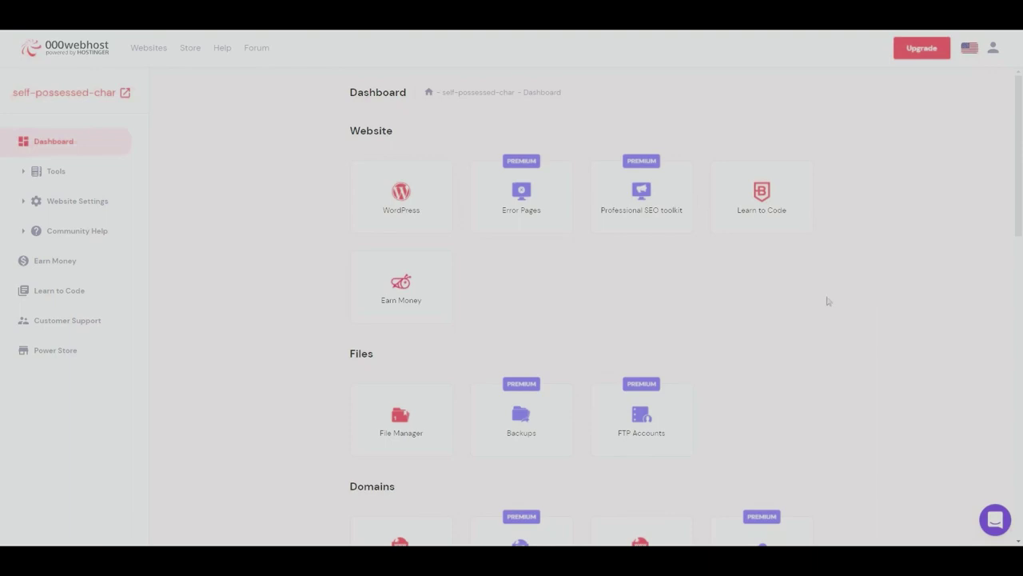
{"action": "scroll", "coordinate": [623, 257], "scroll_direction": "down", "scroll_amount": 10}
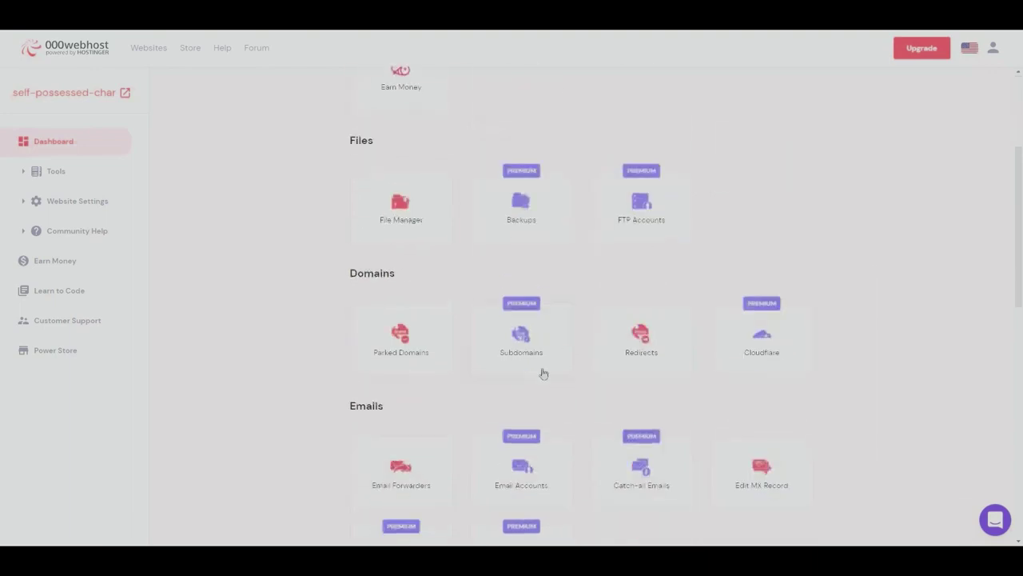
{"action": "scroll", "coordinate": [624, 346], "scroll_direction": "up", "scroll_amount": 10}
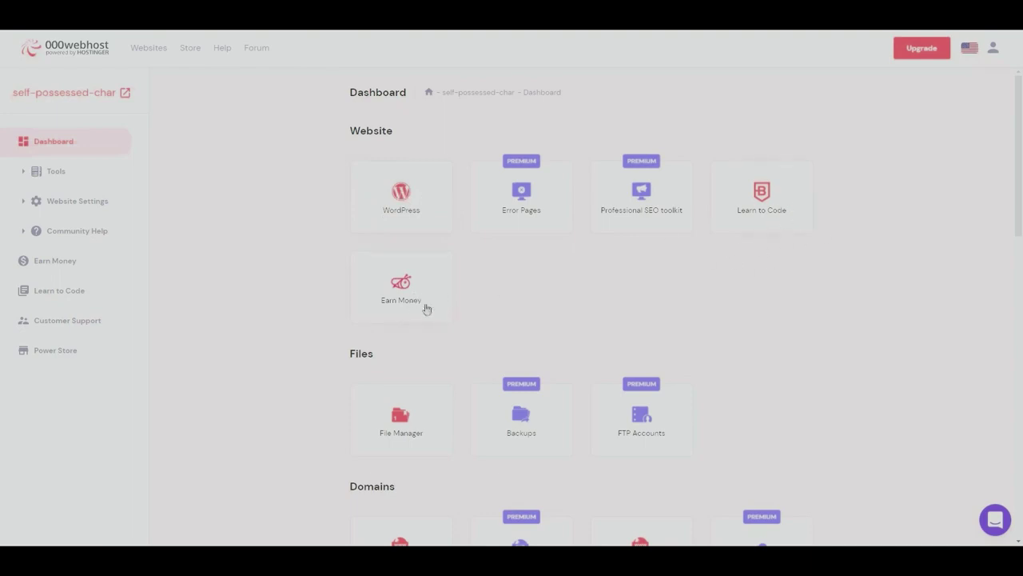
{"action": "scroll", "coordinate": [426, 308], "scroll_direction": "down", "scroll_amount": 2}
{"action": "scroll", "coordinate": [459, 299], "scroll_direction": "down", "scroll_amount": 1}
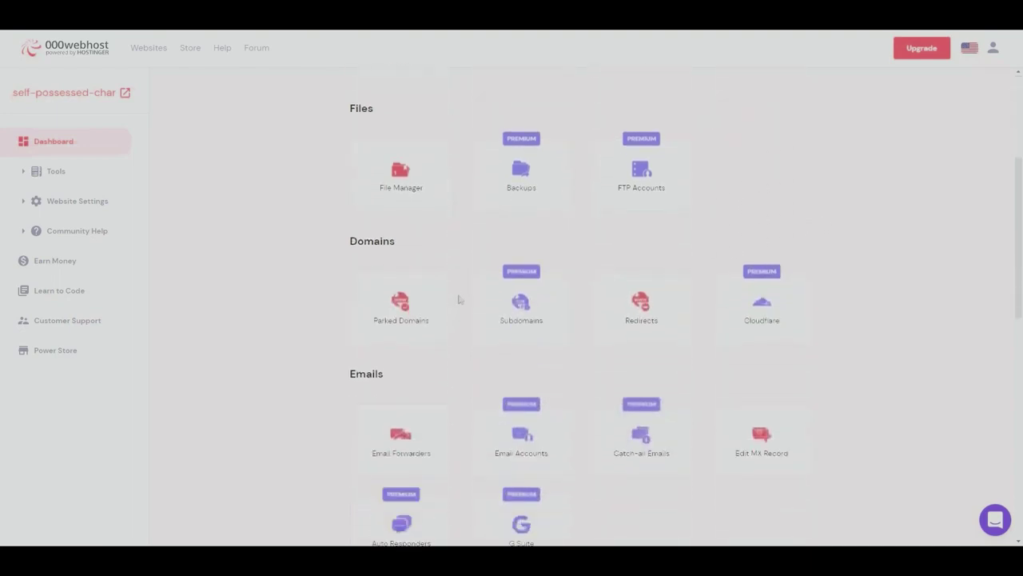
{"action": "scroll", "coordinate": [840, 312], "scroll_direction": "down", "scroll_amount": 3}
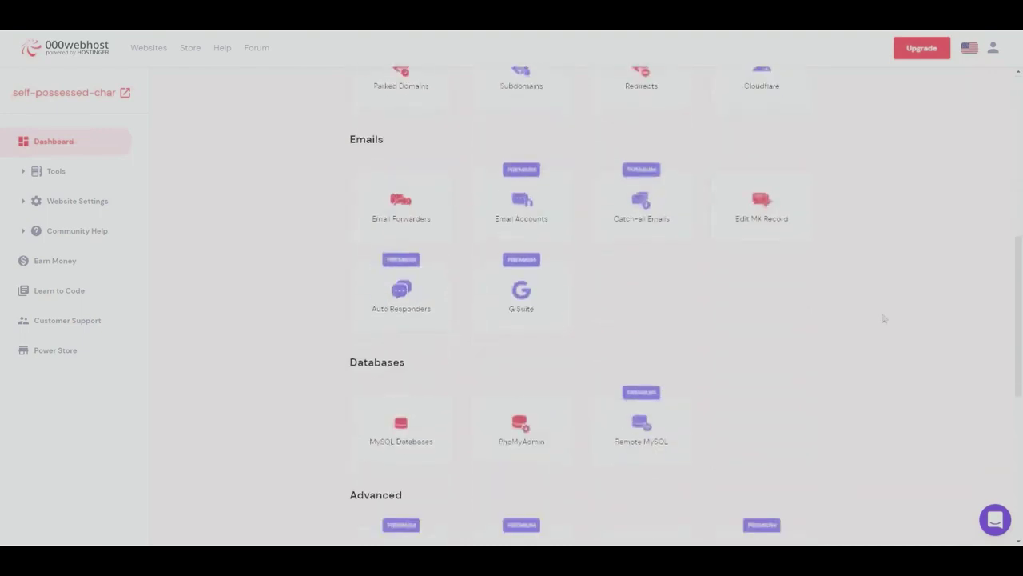
{"action": "scroll", "coordinate": [903, 312], "scroll_direction": "down", "scroll_amount": 5}
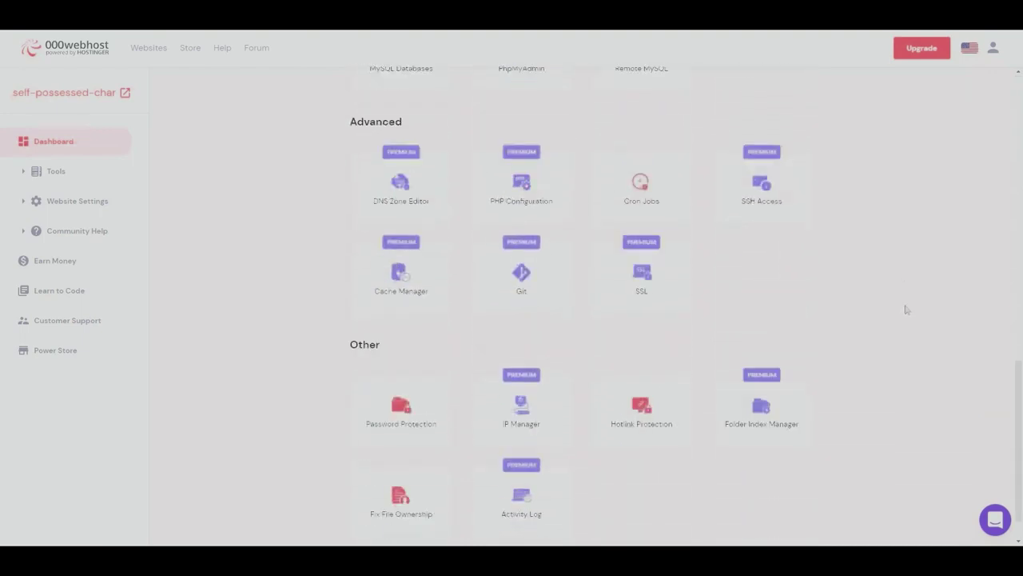
{"action": "scroll", "coordinate": [906, 310], "scroll_direction": "down", "scroll_amount": 1}
{"action": "scroll", "coordinate": [886, 313], "scroll_direction": "up", "scroll_amount": 6}
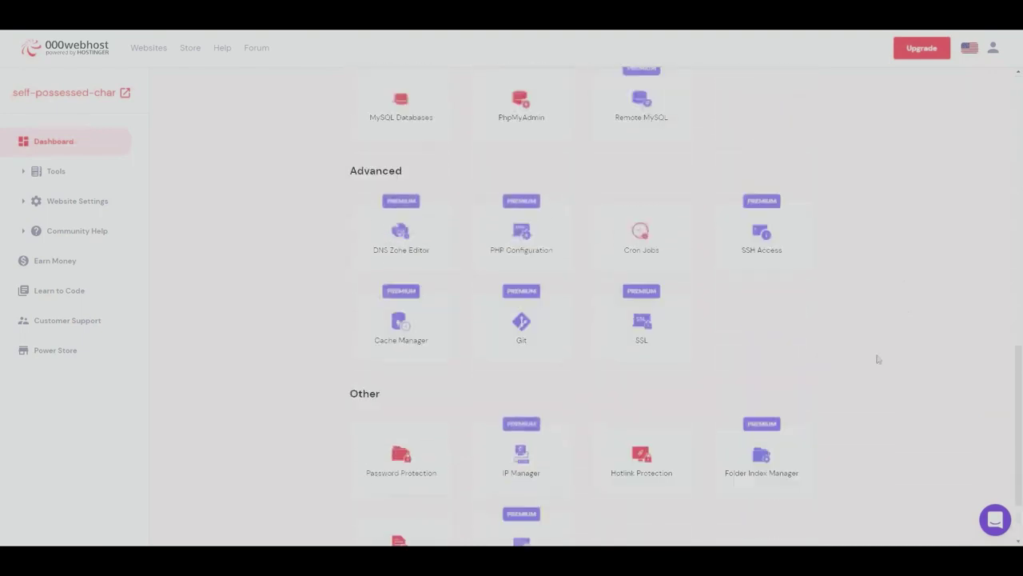
{"action": "scroll", "coordinate": [879, 349], "scroll_direction": "up", "scroll_amount": 5}
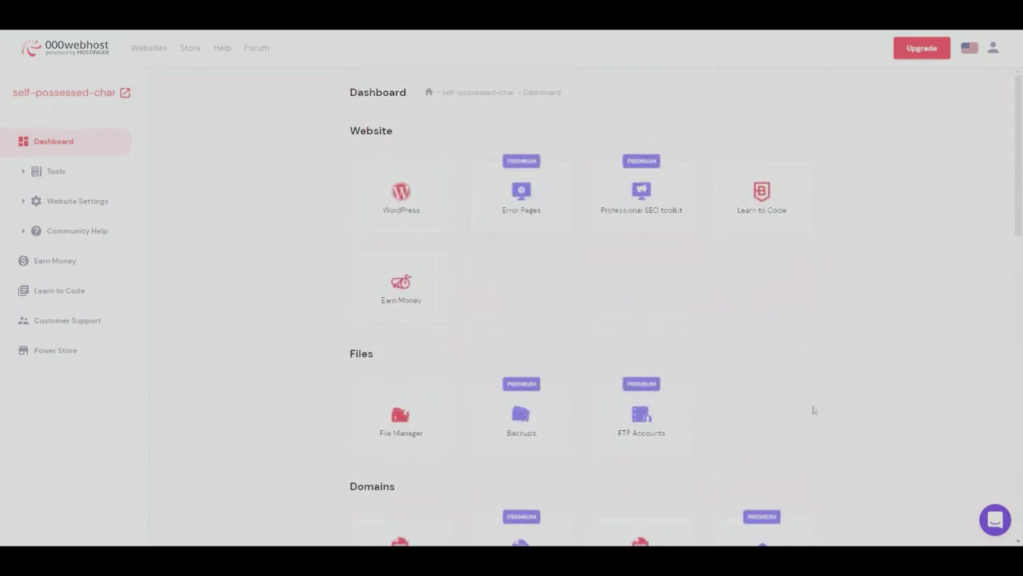
{"action": "scroll", "coordinate": [814, 410], "scroll_direction": "down", "scroll_amount": 1}
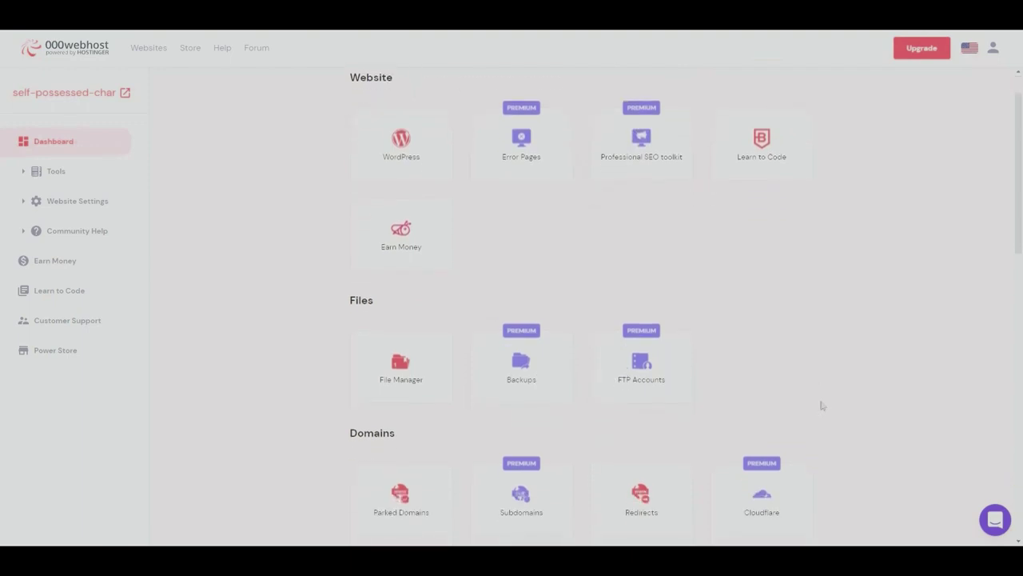
{"action": "scroll", "coordinate": [355, 247], "scroll_direction": "up", "scroll_amount": 1}
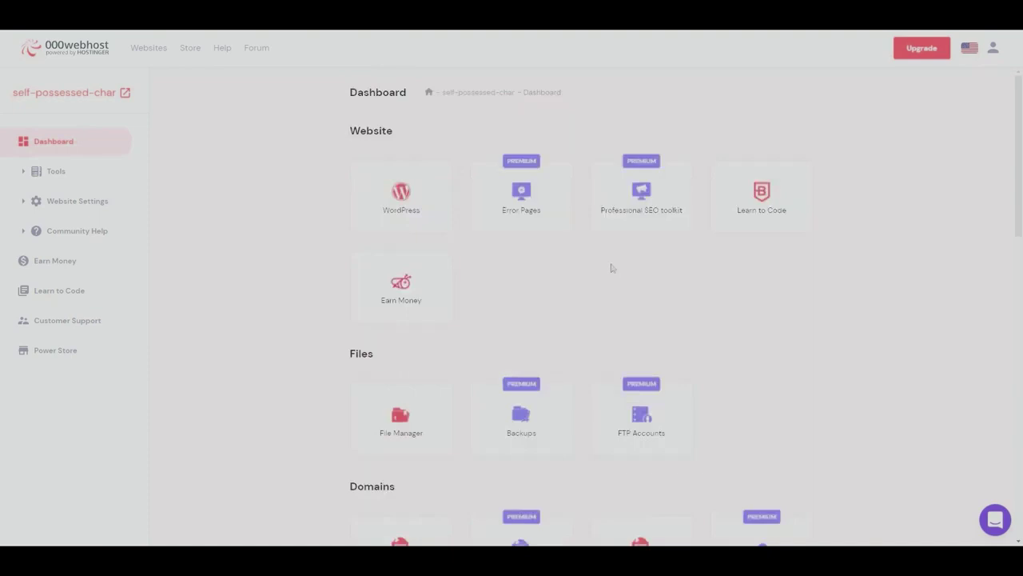
Open the live self-possessed-char blog and look over its Hello world! post and widgets
{"action": "left_click", "coordinate": [104, 93]}
{"action": "scroll", "coordinate": [554, 336], "scroll_direction": "down", "scroll_amount": 5}
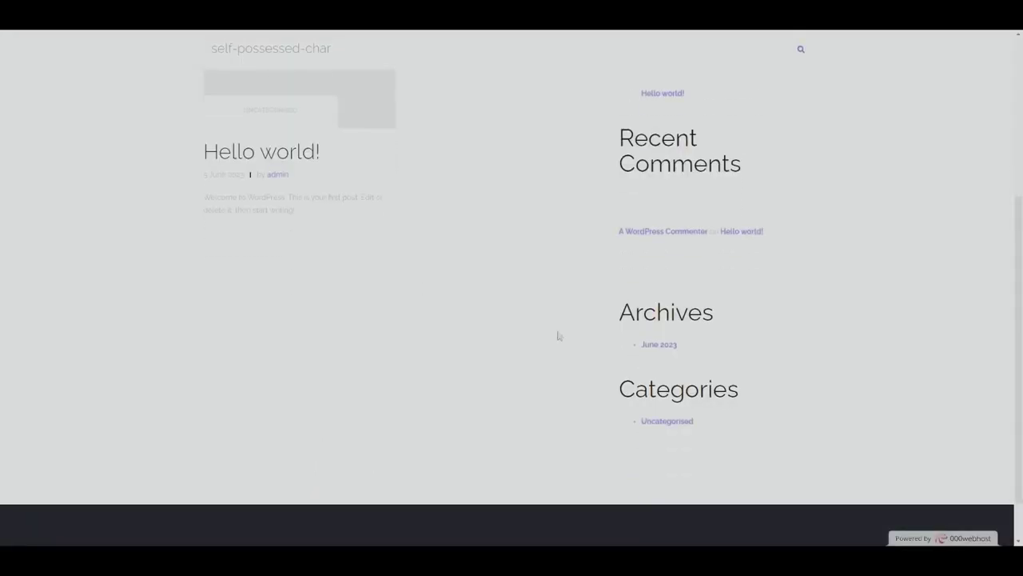
{"action": "scroll", "coordinate": [575, 340], "scroll_direction": "up", "scroll_amount": 4}
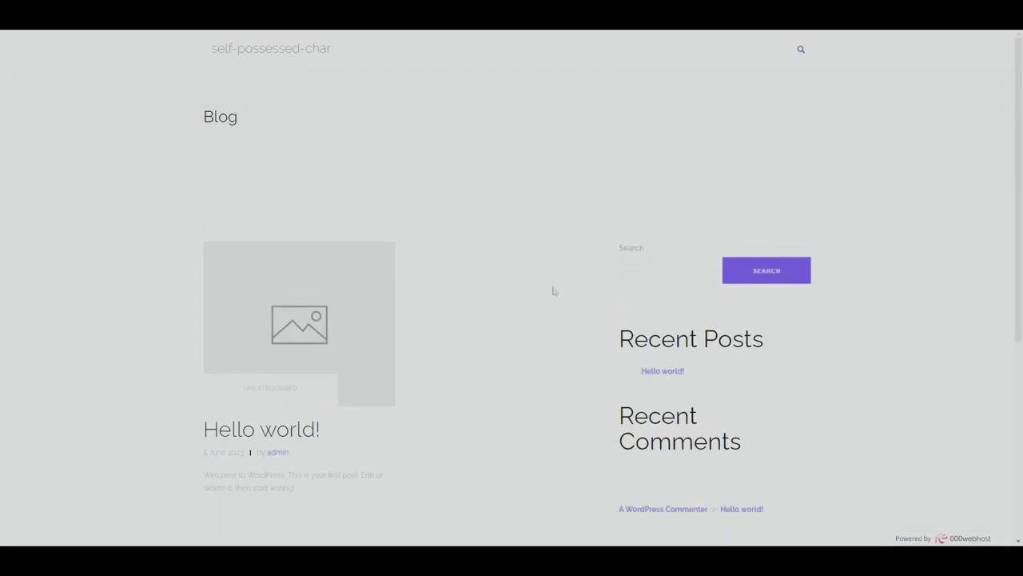
{"action": "scroll", "coordinate": [550, 277], "scroll_direction": "down", "scroll_amount": 3}
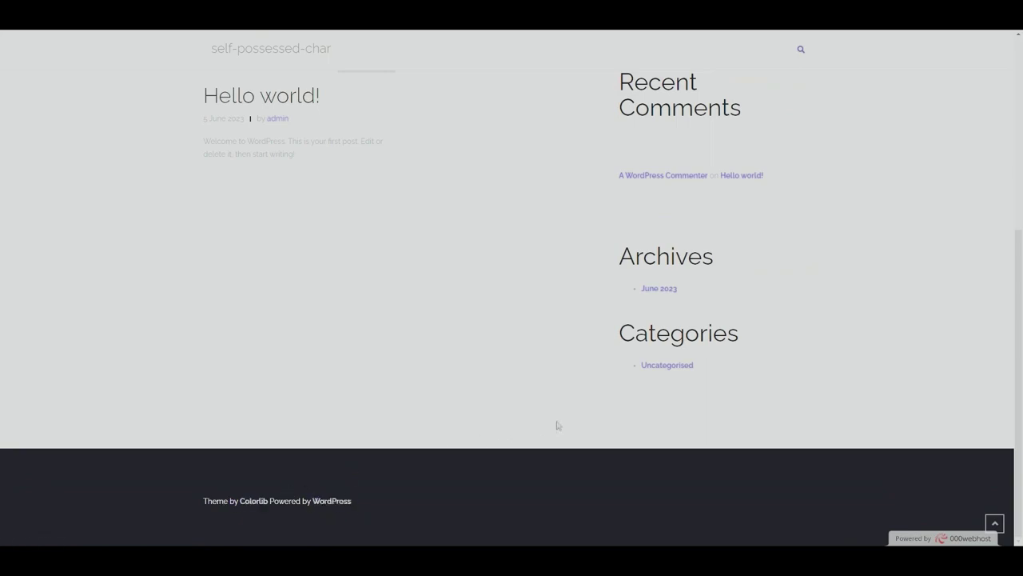
{"action": "scroll", "coordinate": [621, 413], "scroll_direction": "up", "scroll_amount": 1}
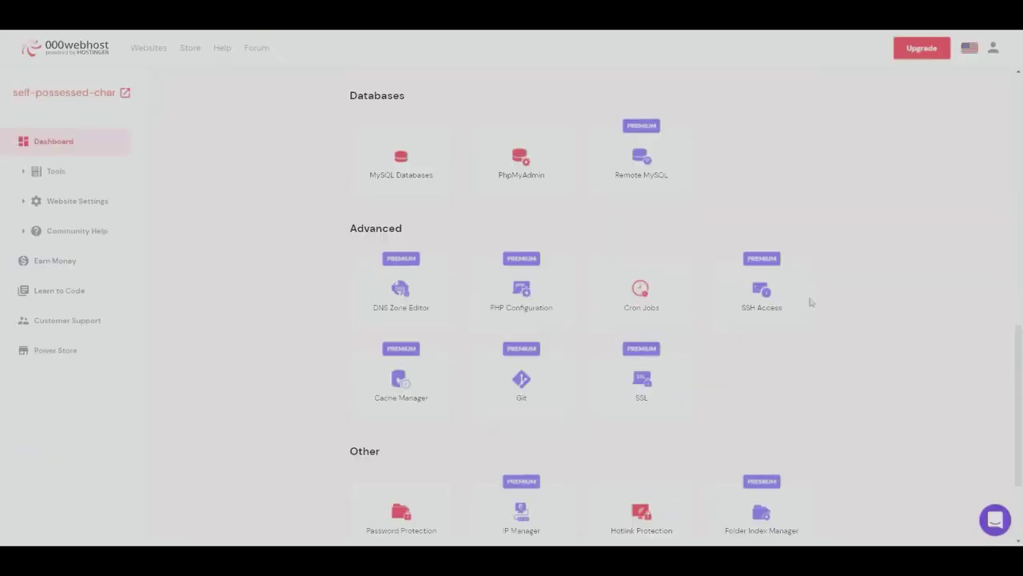
{"action": "scroll", "coordinate": [768, 311], "scroll_direction": "up", "scroll_amount": 10}
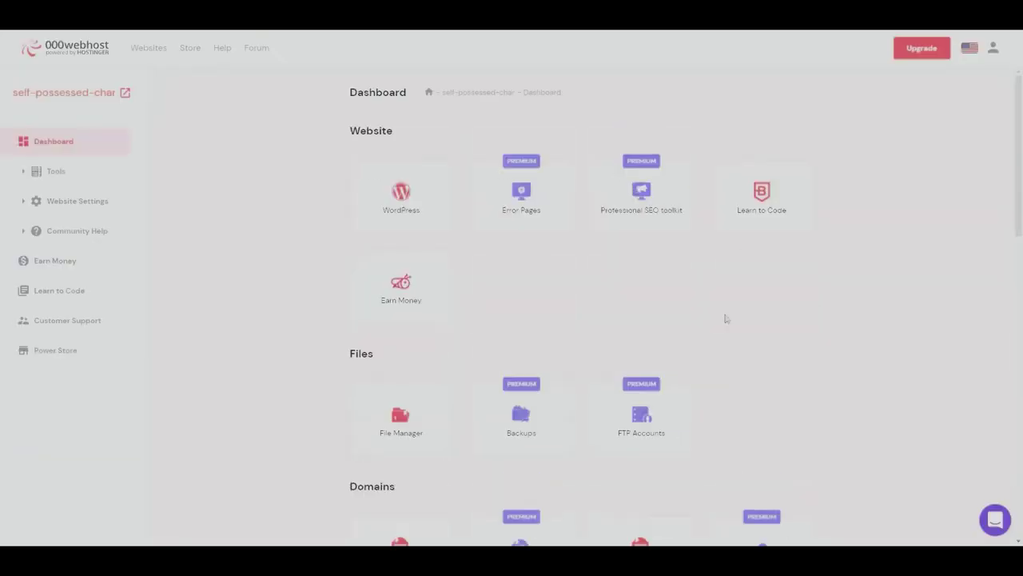